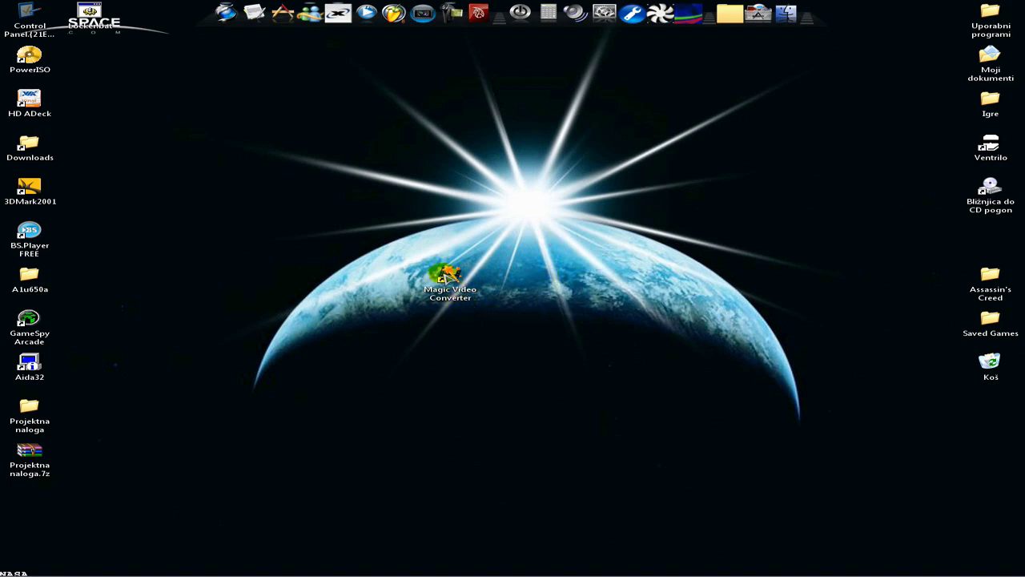
- Launch Magic Video Converter, keep To AVI as the output format, and browse for an input file
click(441, 277)
click(487, 333)
mouse_move(448, 289)
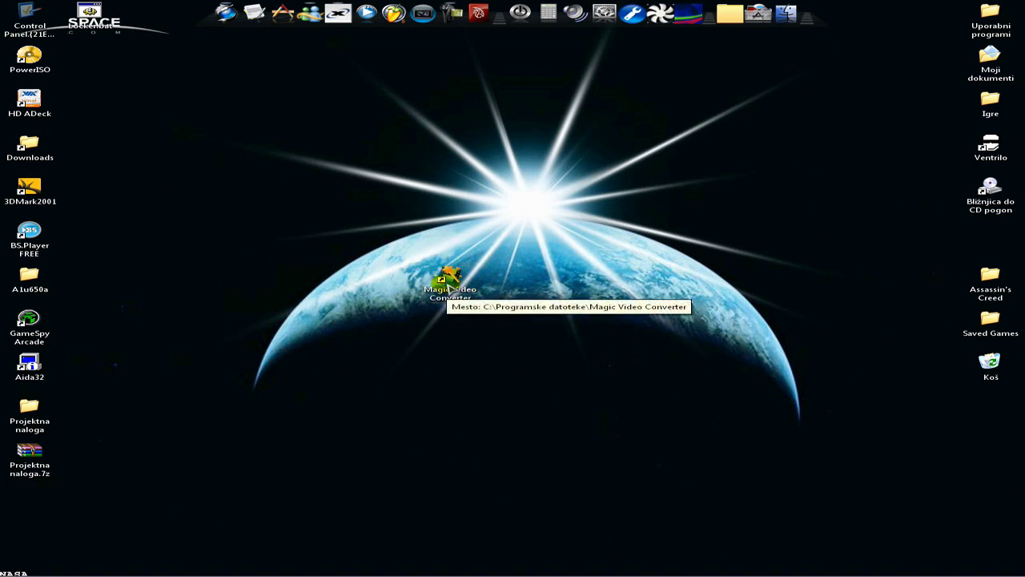
click(449, 289)
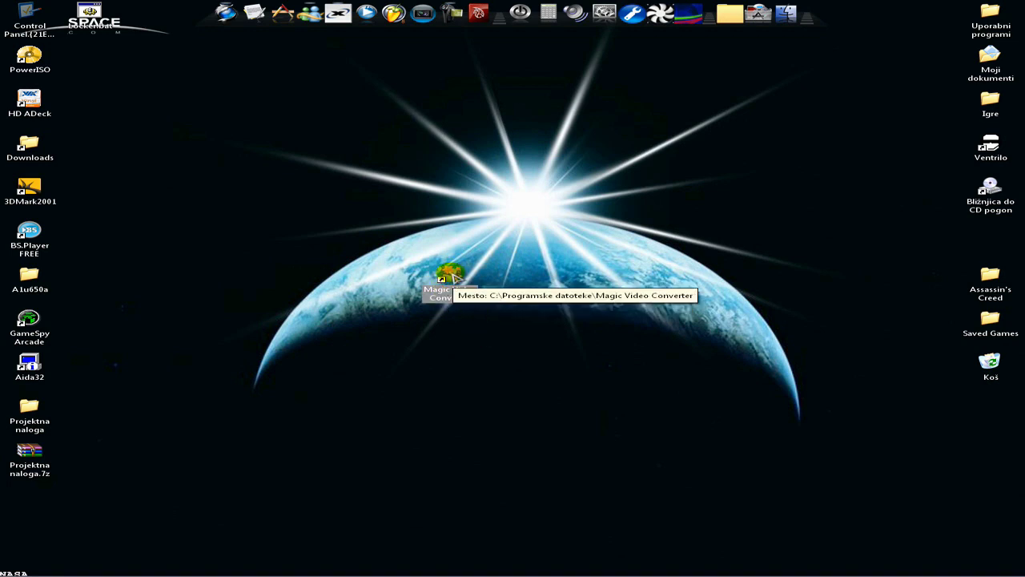
double_click(454, 276)
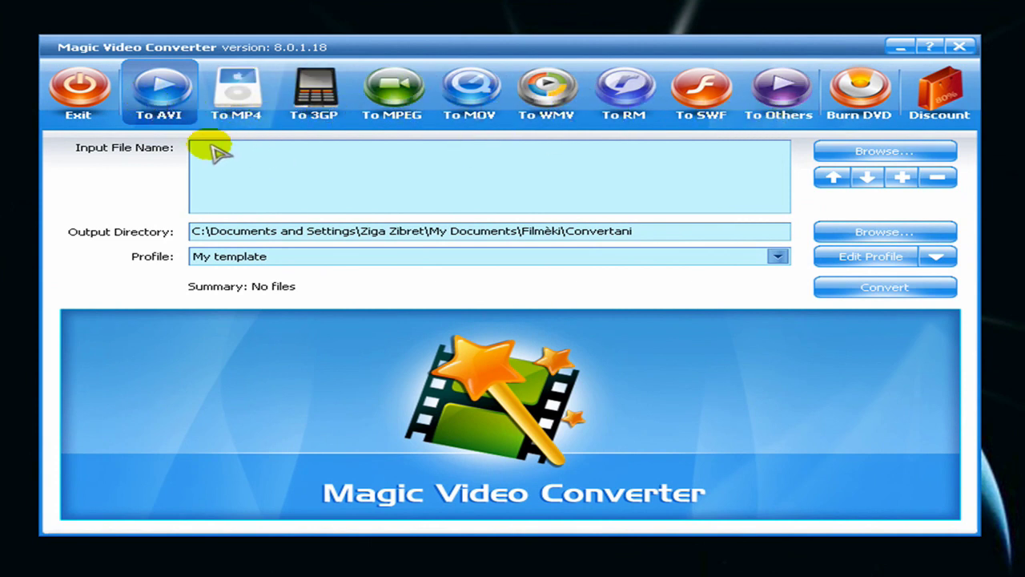
click(184, 90)
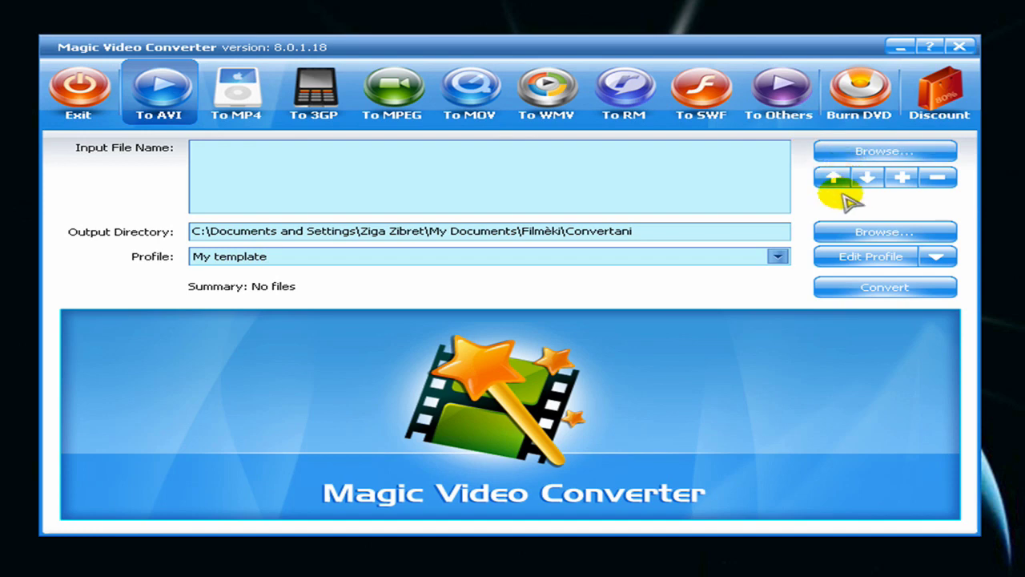
click(872, 153)
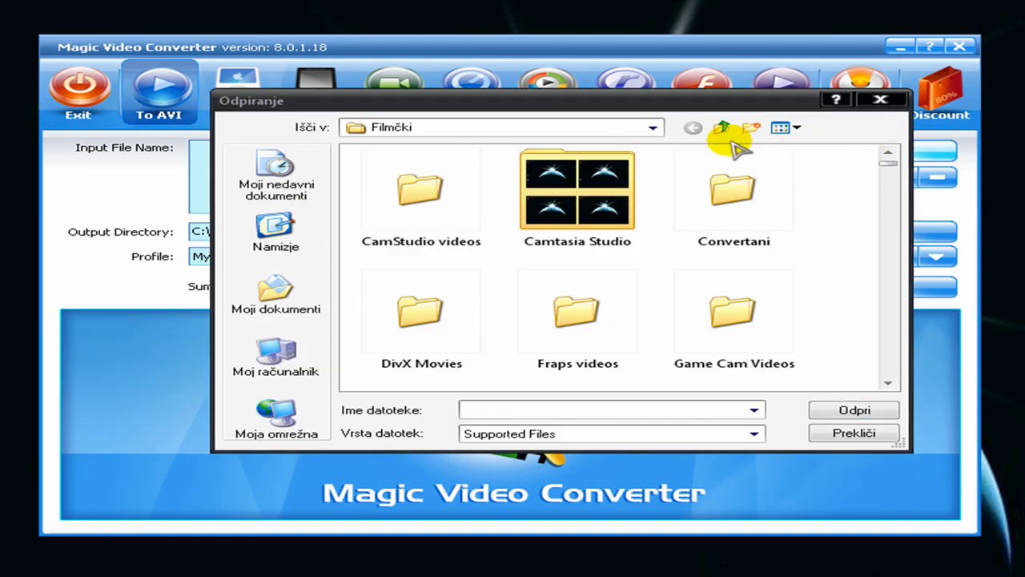
- Load blackhumor.mpeg from the Filmčki folder as the input file
click(888, 383)
click(887, 383)
click(888, 383)
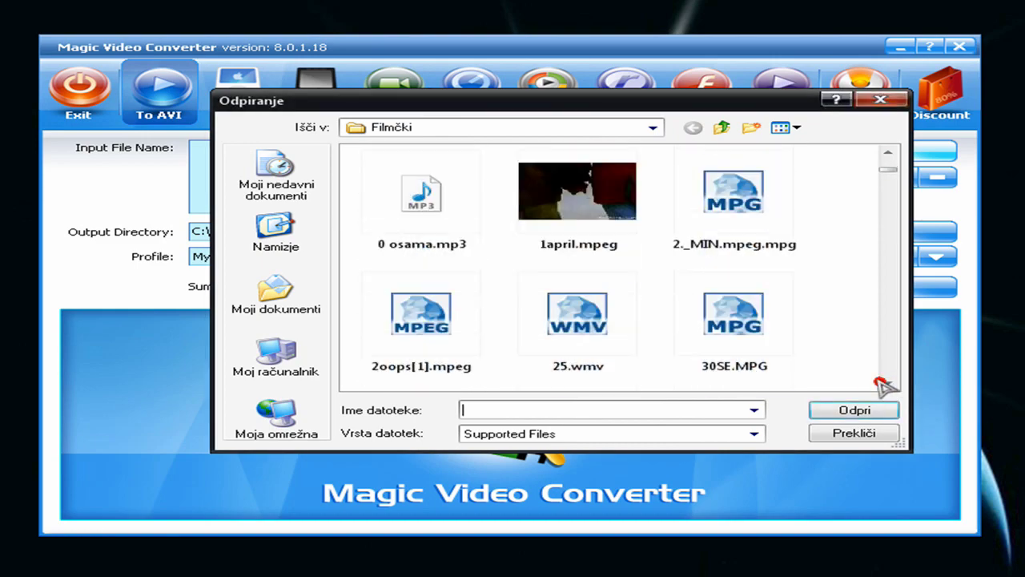
click(887, 383)
click(888, 382)
scroll(825, 337, down, 10)
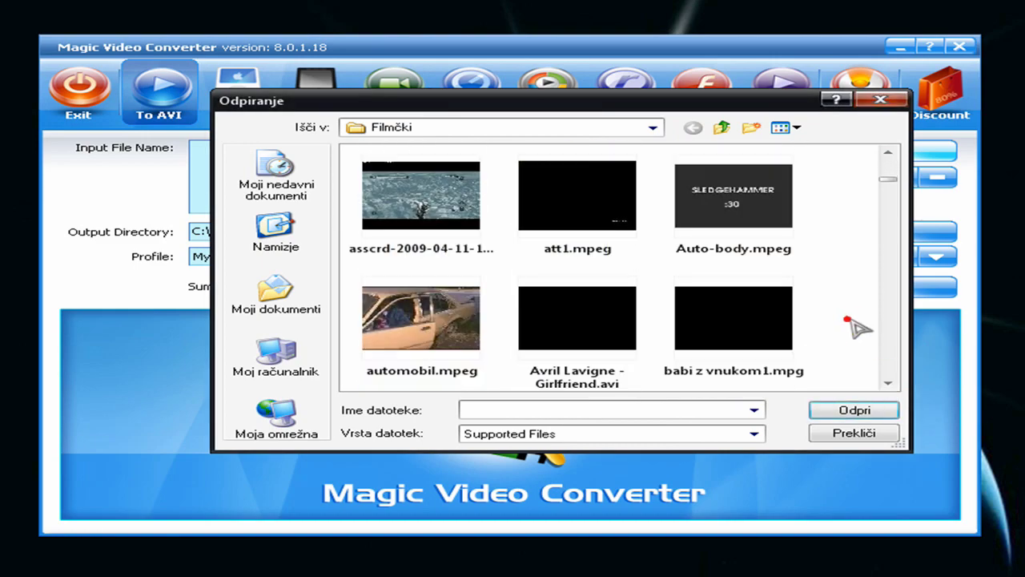
scroll(801, 328, down, 3)
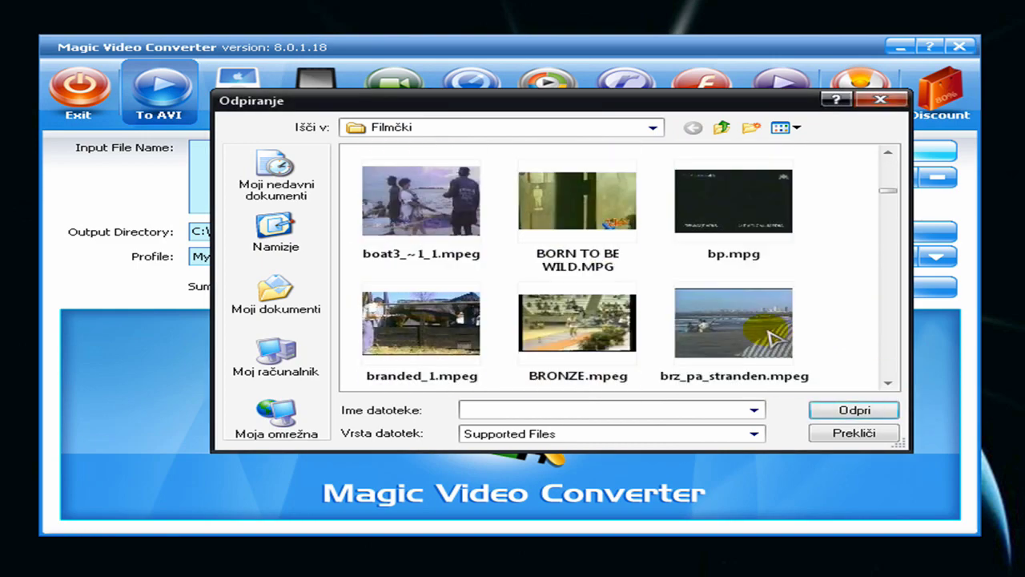
scroll(761, 333, up, 3)
click(577, 261)
click(875, 407)
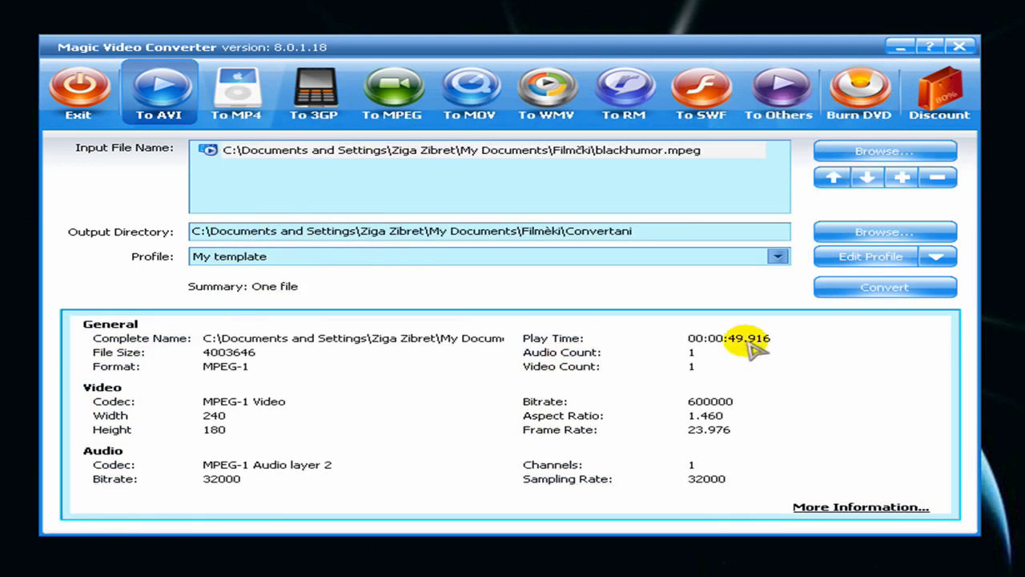
- Select the blackhumor.mpeg entry and choose to add a new conversion profile
click(640, 152)
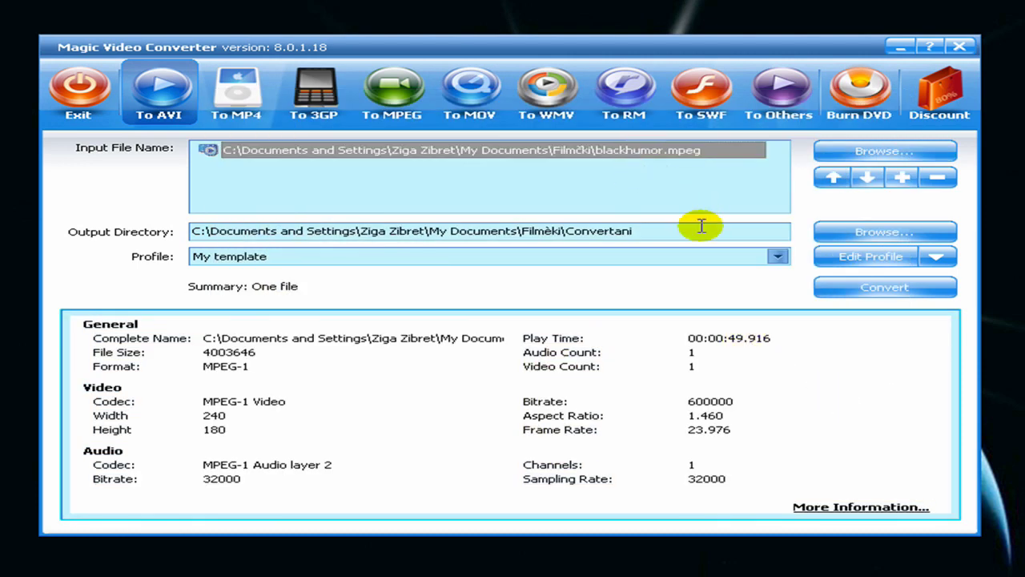
click(699, 230)
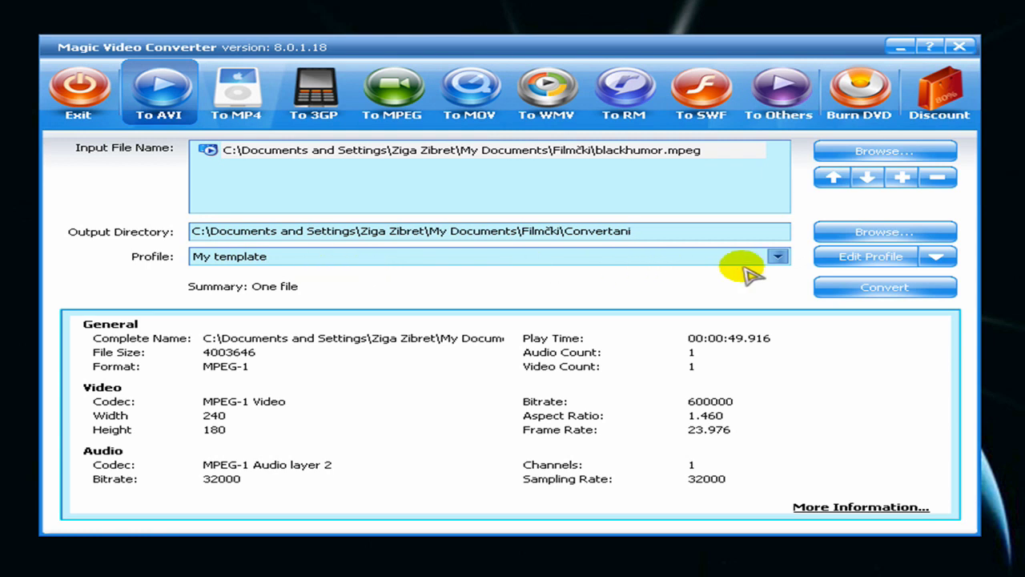
click(939, 257)
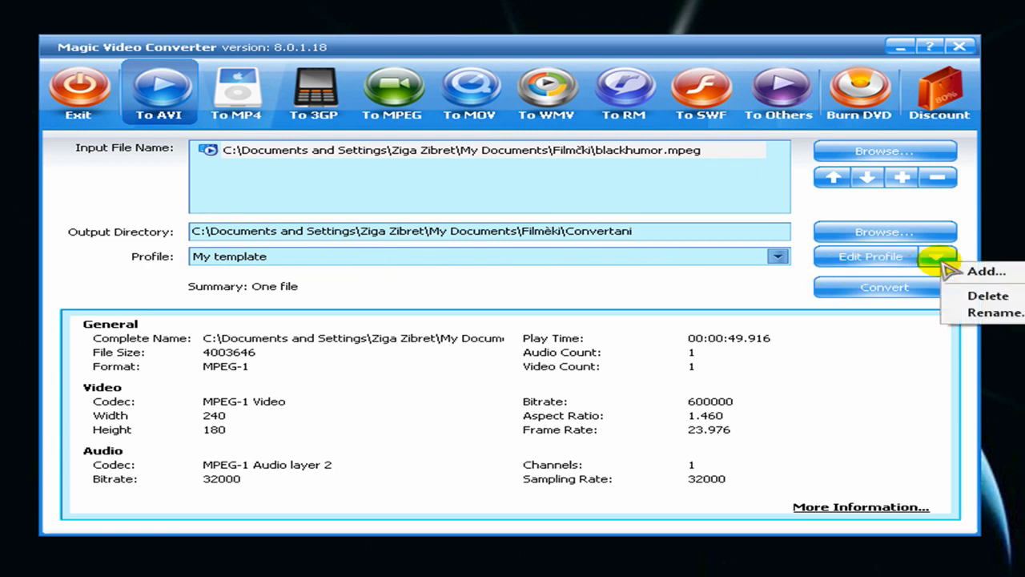
click(1001, 272)
- Shift the AVI Profile Editor aside and keep Divx as the video codec
drag(549, 56, 618, 107)
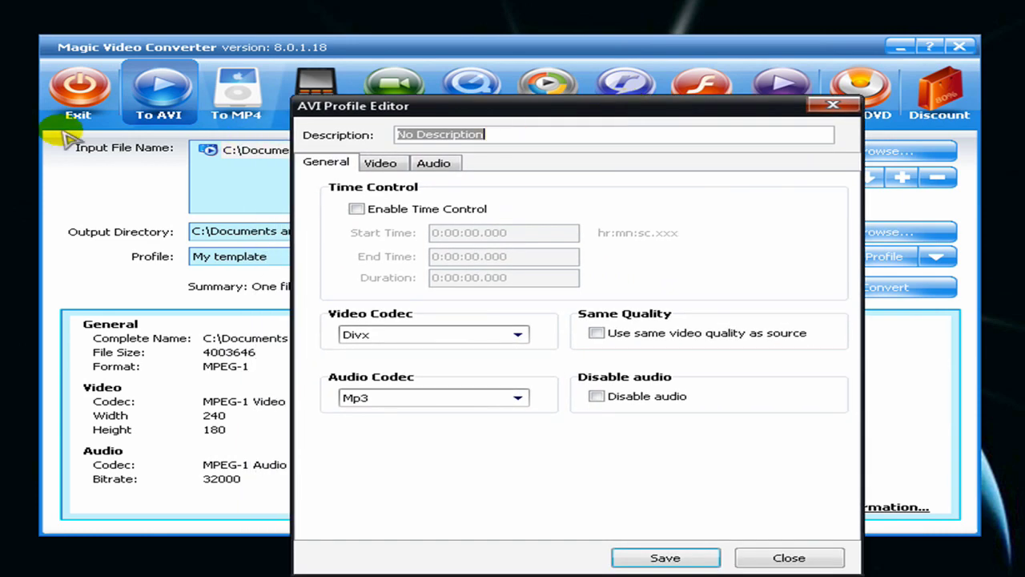
click(518, 334)
click(518, 334)
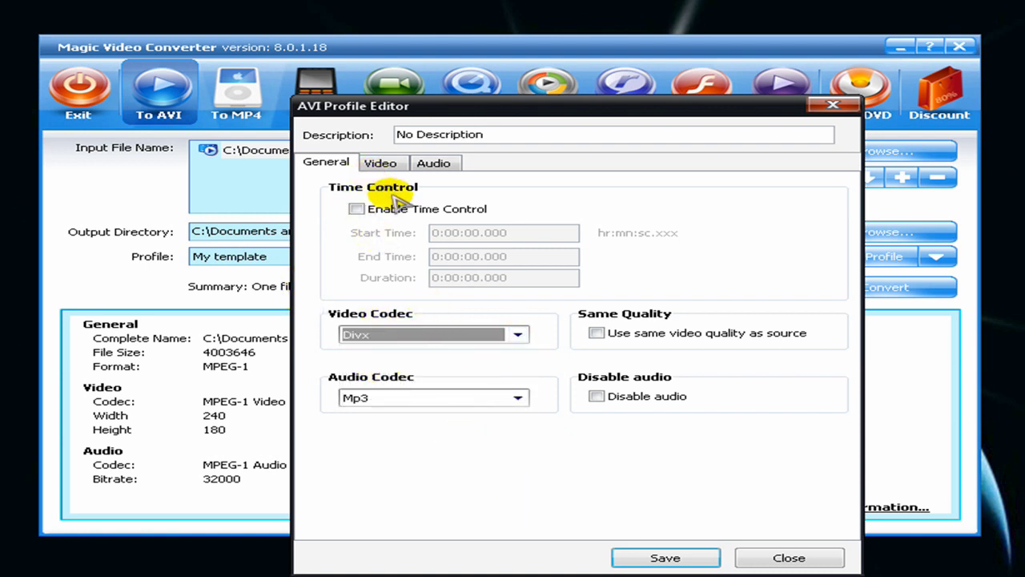
- Max the video bitrate at 9600 kbps, keeping source dimensions and Auto aspect after trying 1280x720 16:9
click(393, 164)
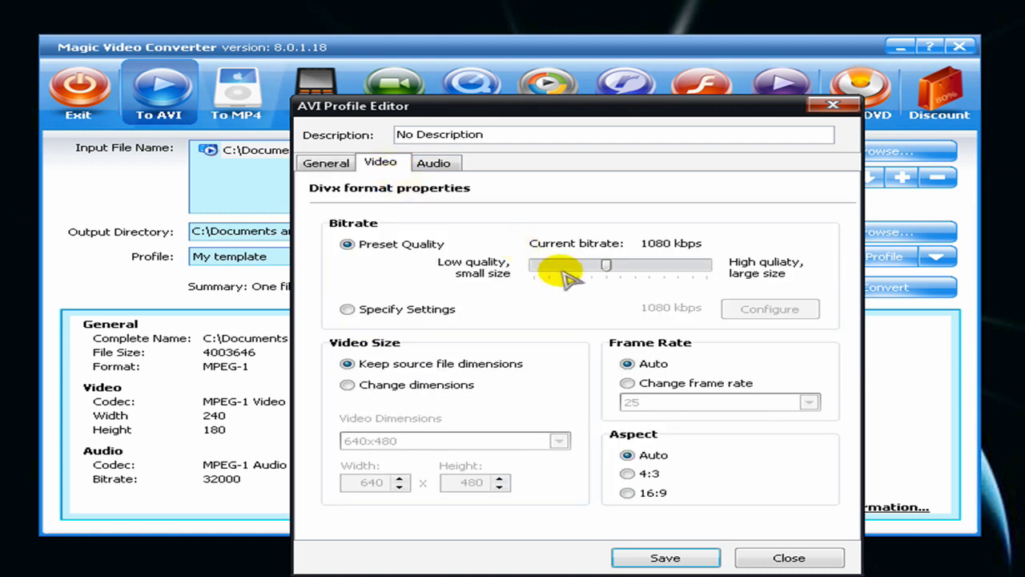
drag(607, 266, 790, 268)
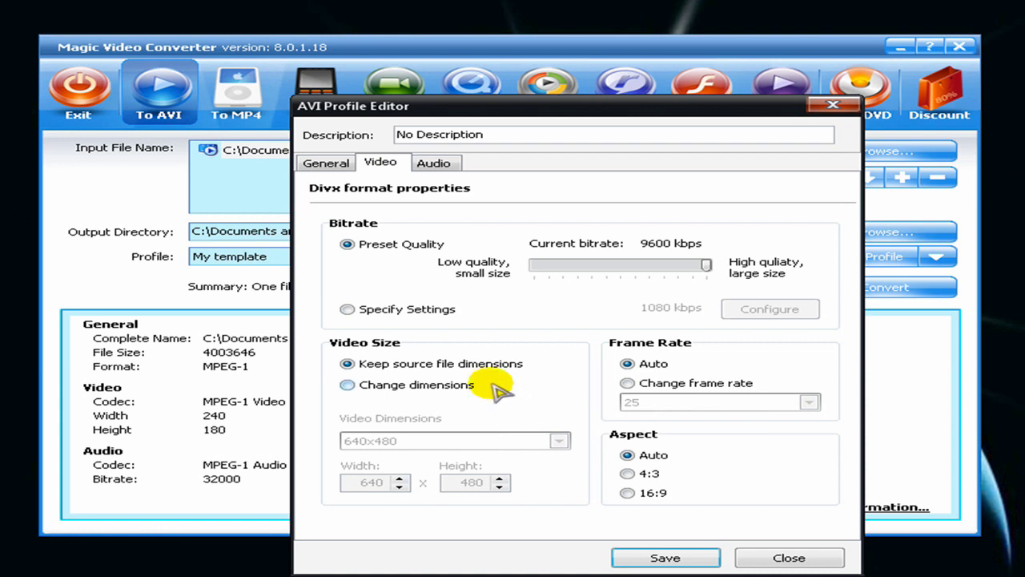
click(437, 384)
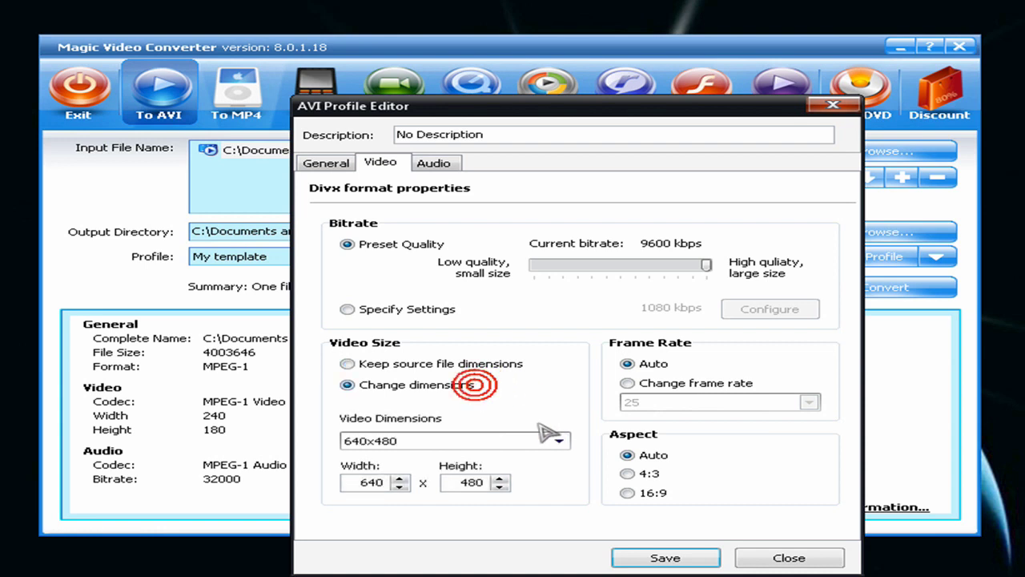
click(558, 440)
click(533, 526)
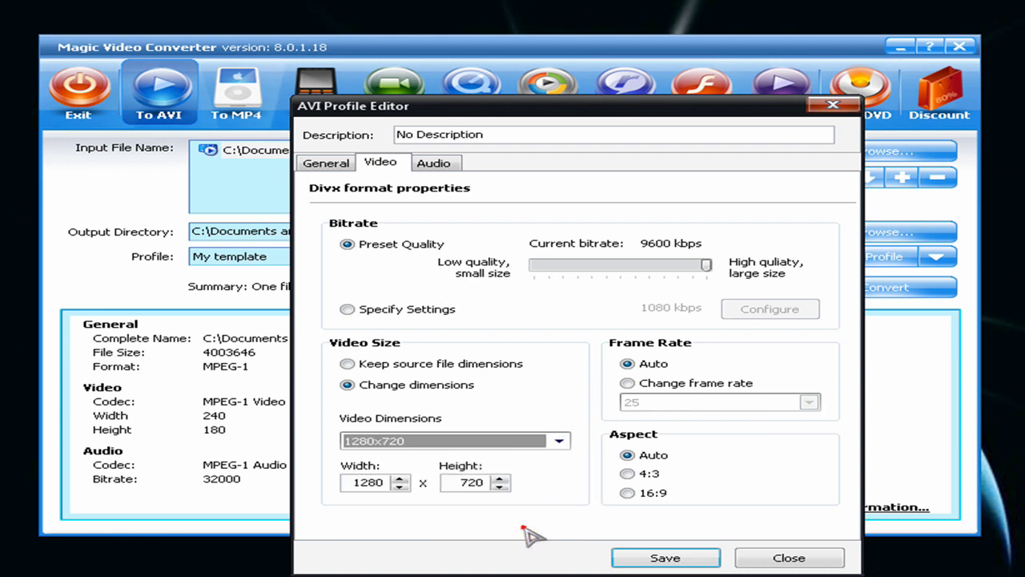
click(633, 492)
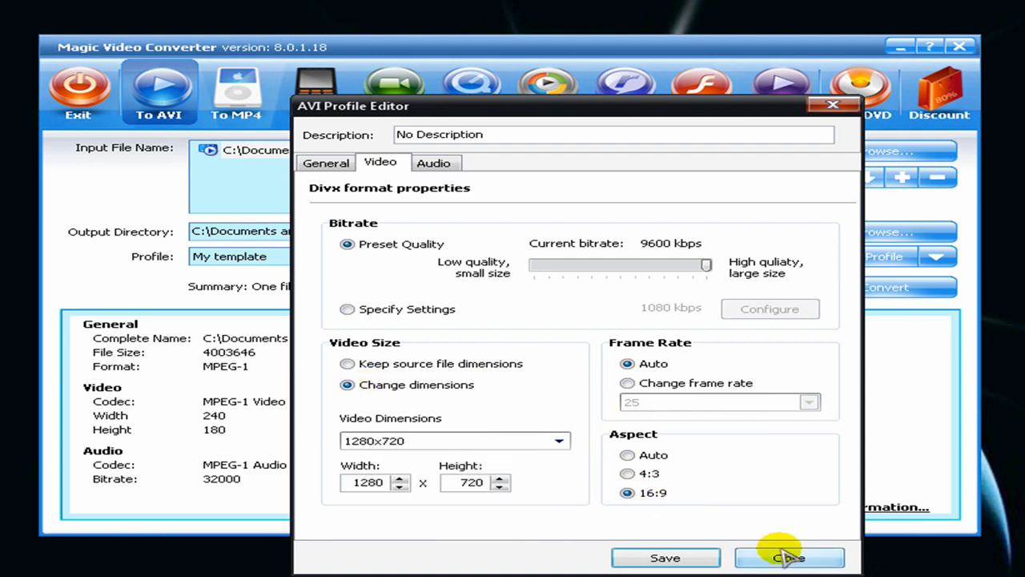
click(646, 458)
click(378, 364)
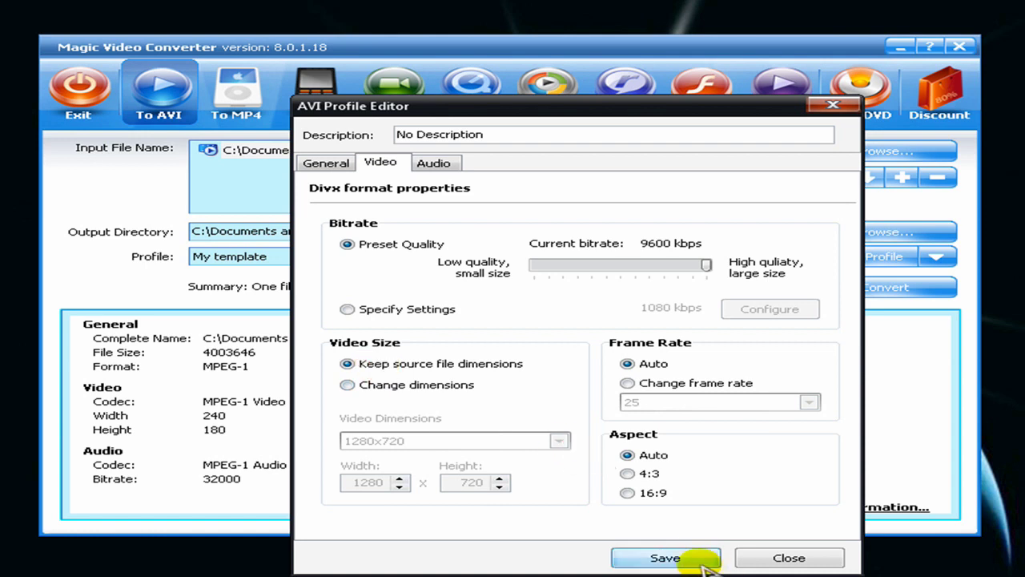
click(437, 162)
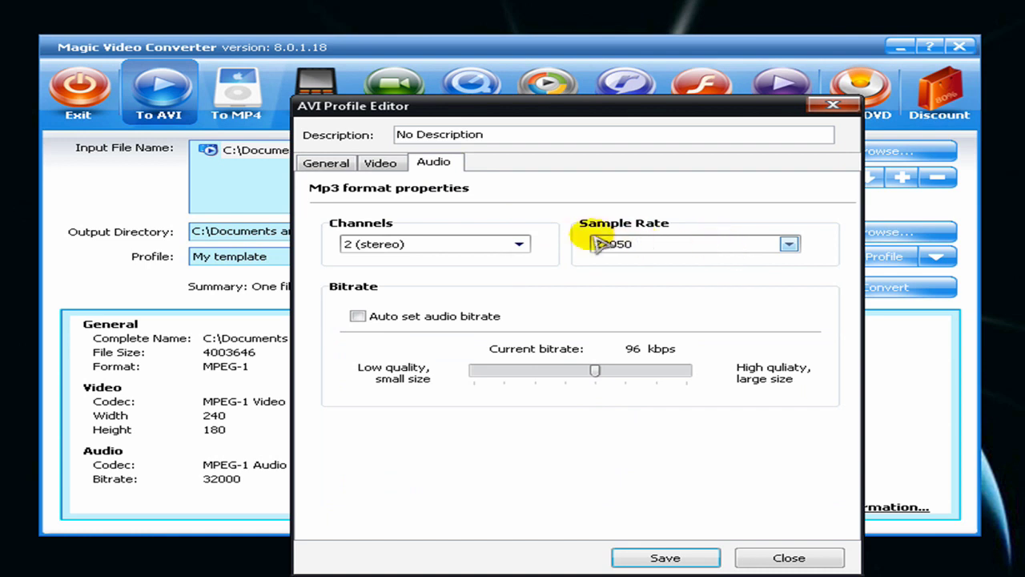
- Set the audio sample rate to 48000 Hz and bitrate to 112 kbps, then save the profile
click(728, 253)
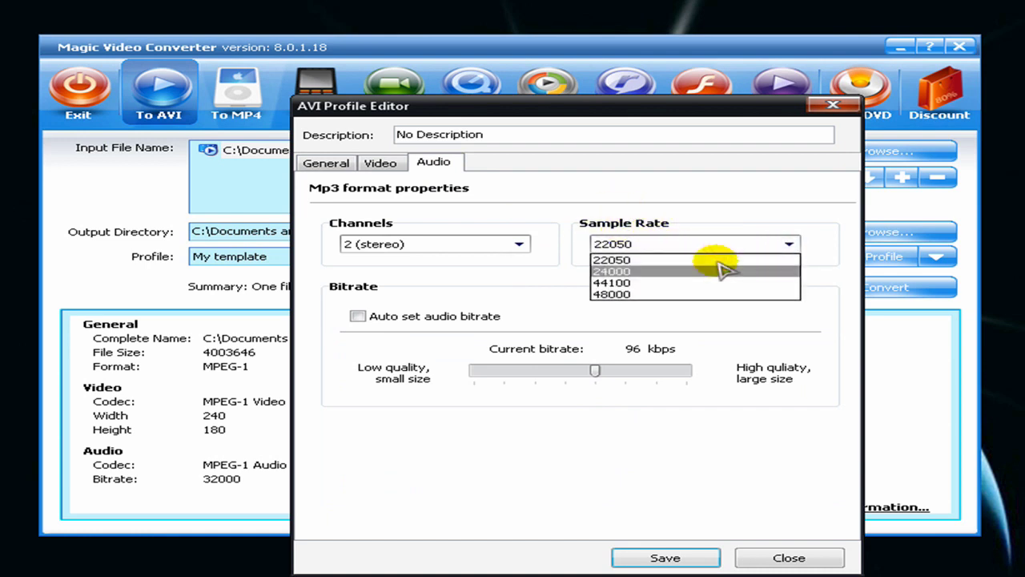
click(690, 295)
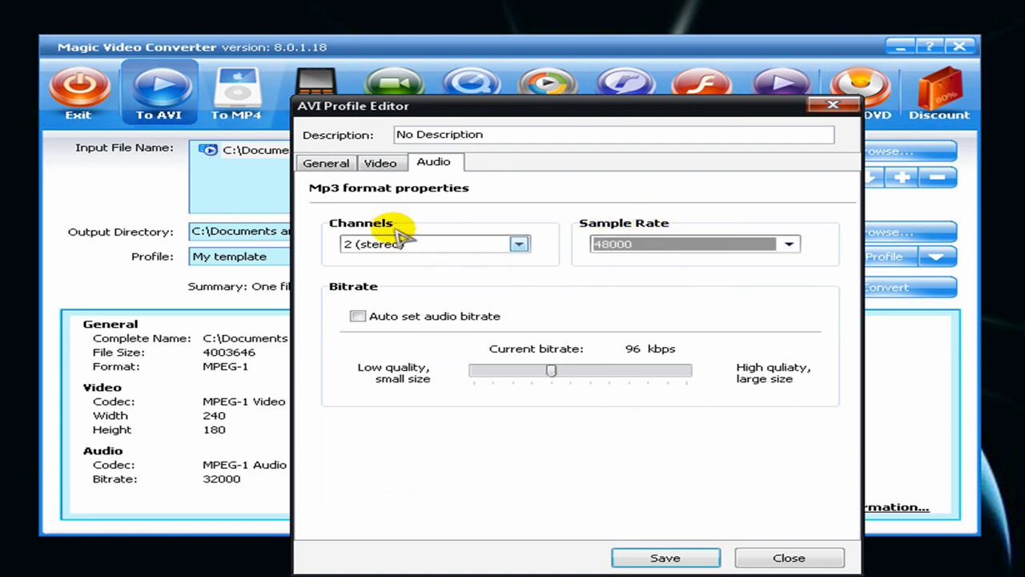
click(551, 371)
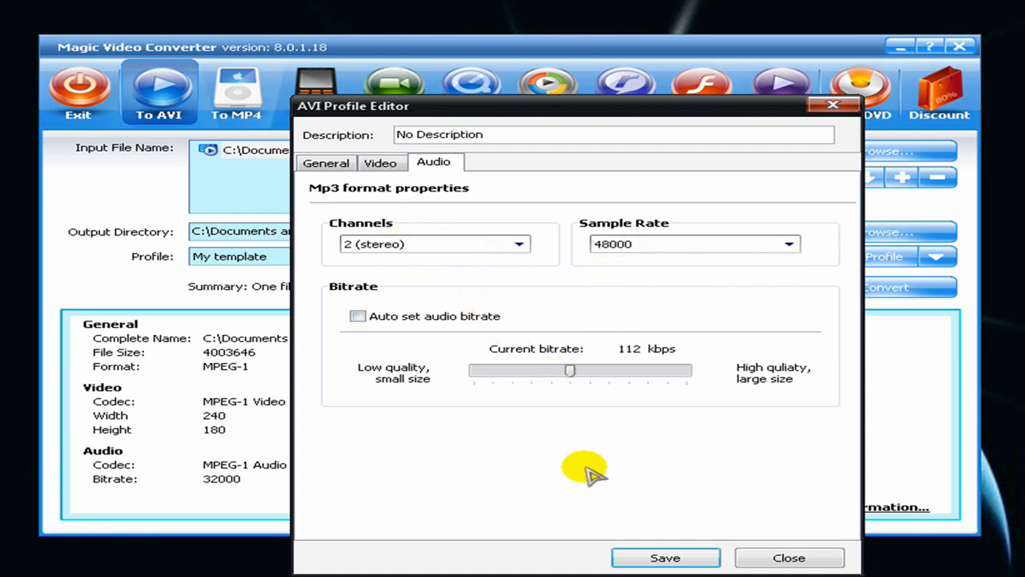
click(709, 557)
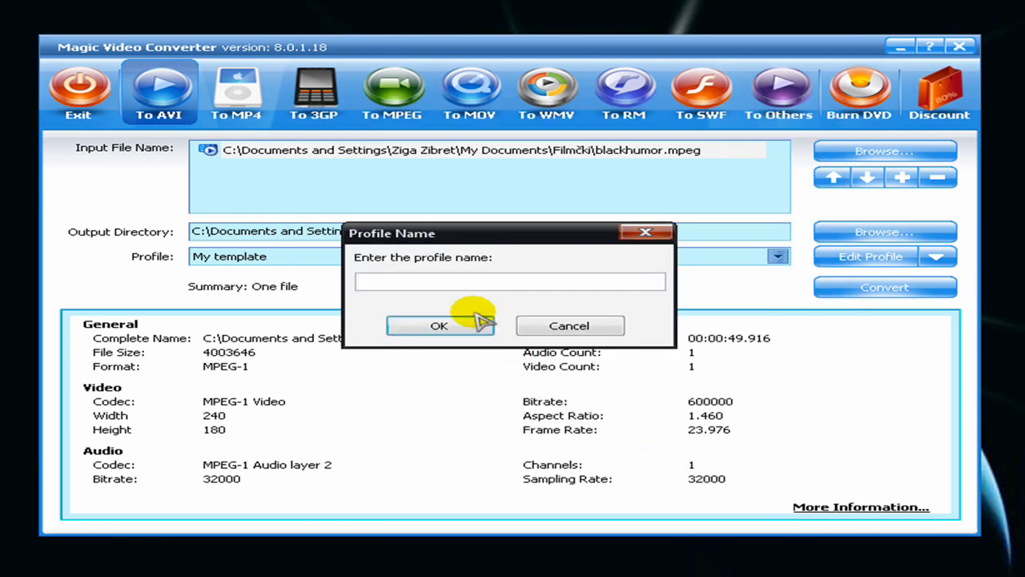
- Save the profile as 'Test', overwriting the old one, convert blackhumor.mpeg, and open Projektna naloga
text(Test)
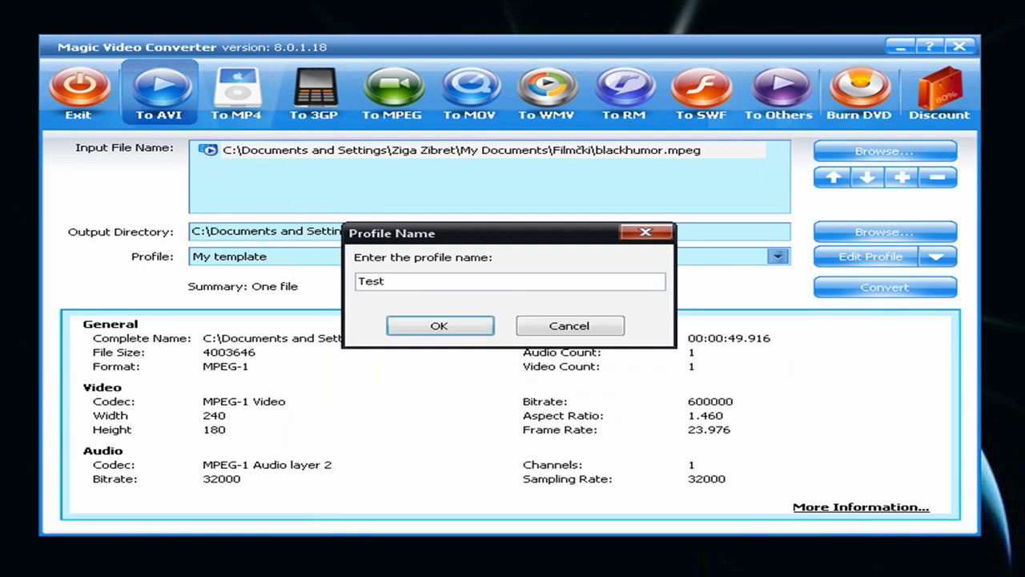
click(470, 320)
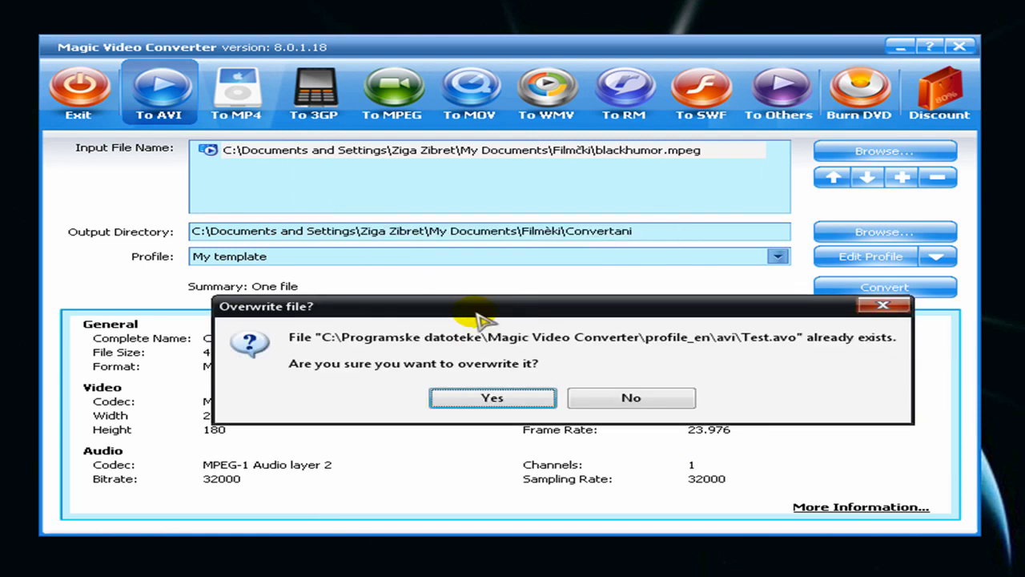
click(464, 398)
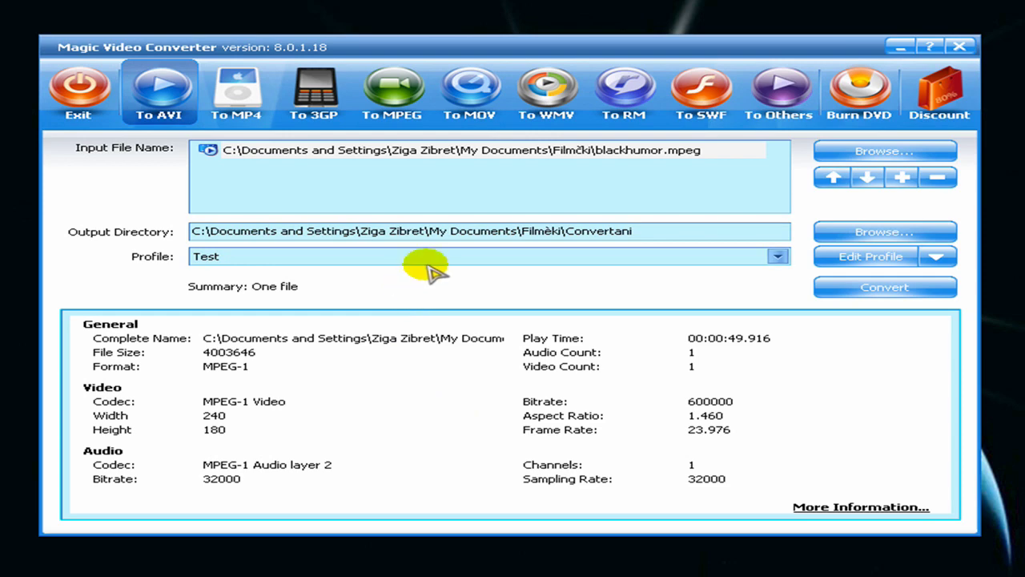
click(870, 288)
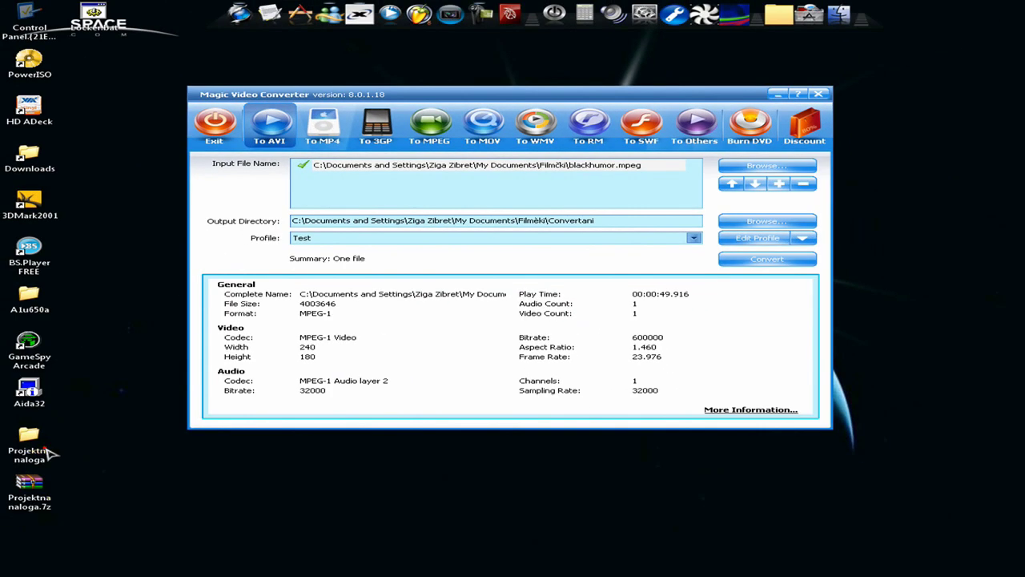
double_click(46, 450)
click(268, 60)
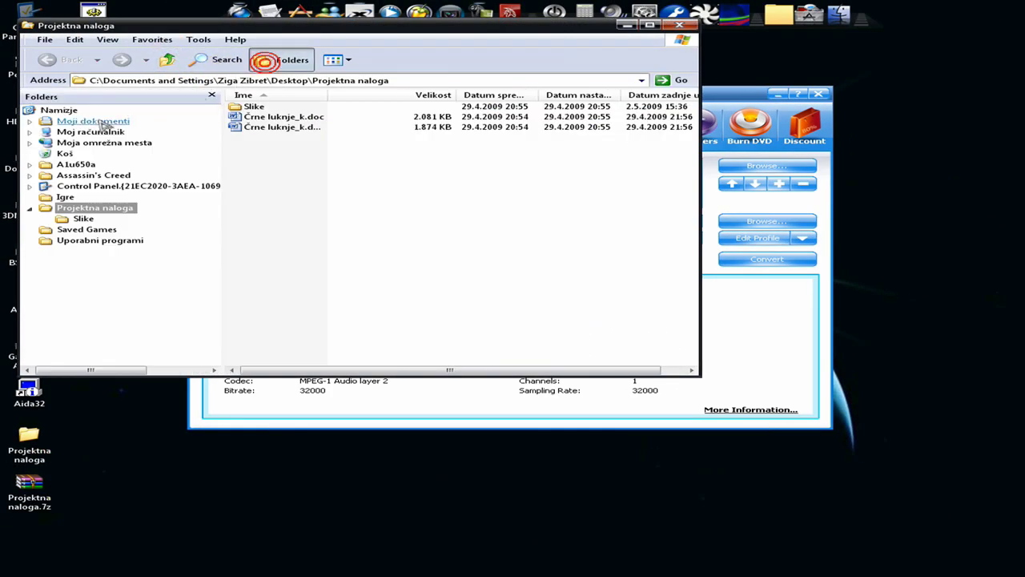
click(93, 121)
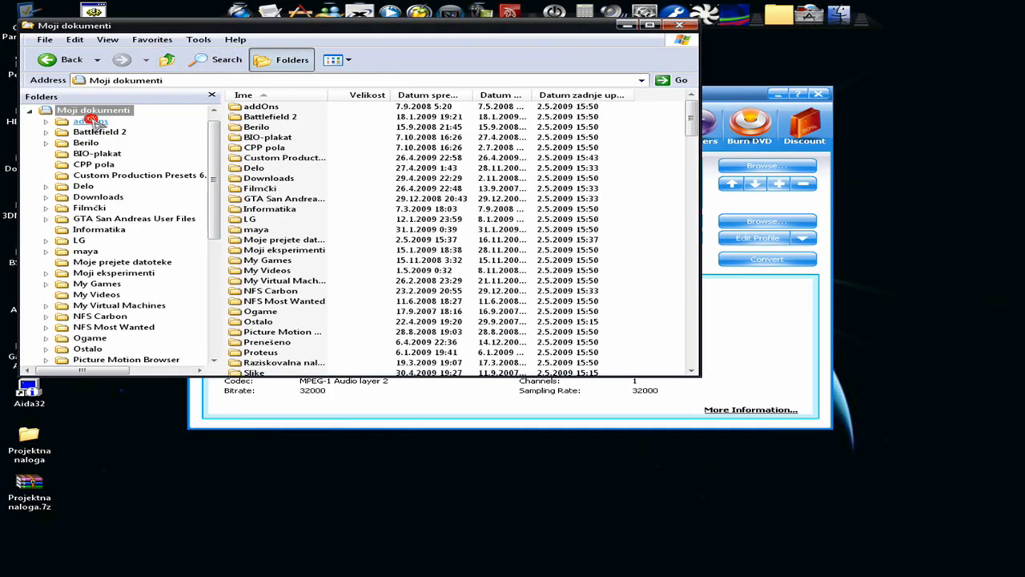
double_click(260, 189)
double_click(270, 128)
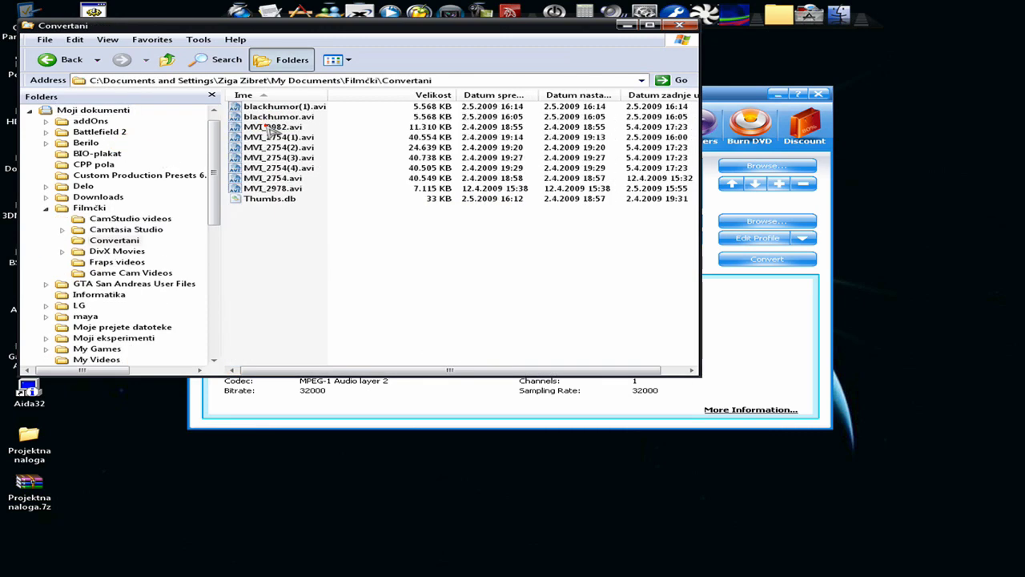
click(290, 107)
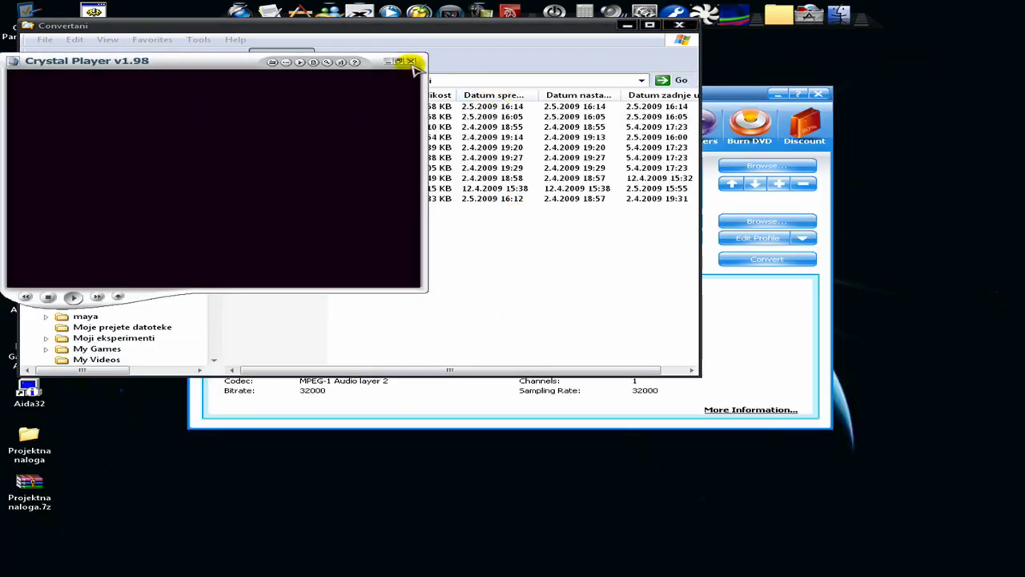
click(410, 62)
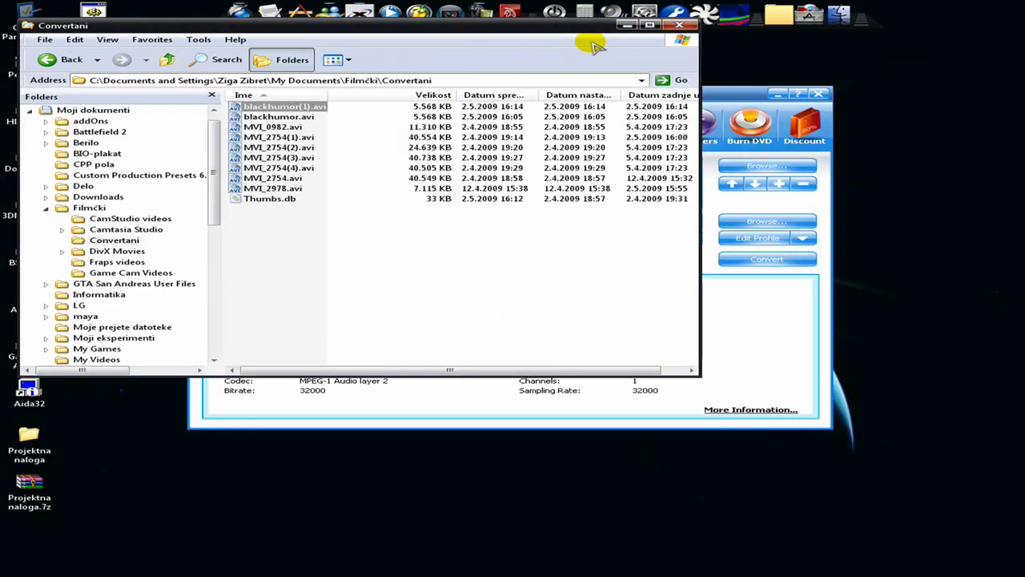
click(679, 25)
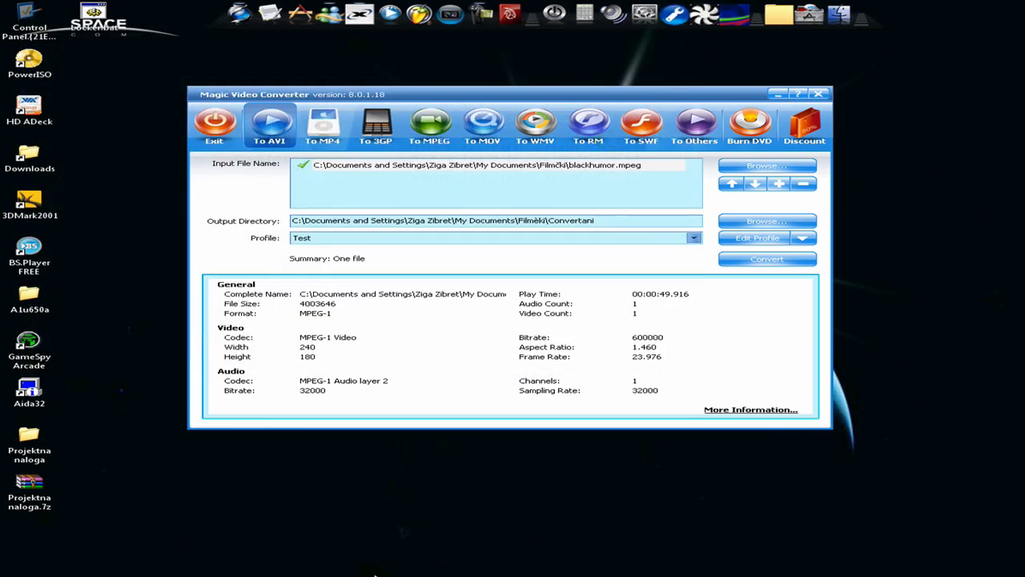
key(alt+Tab)
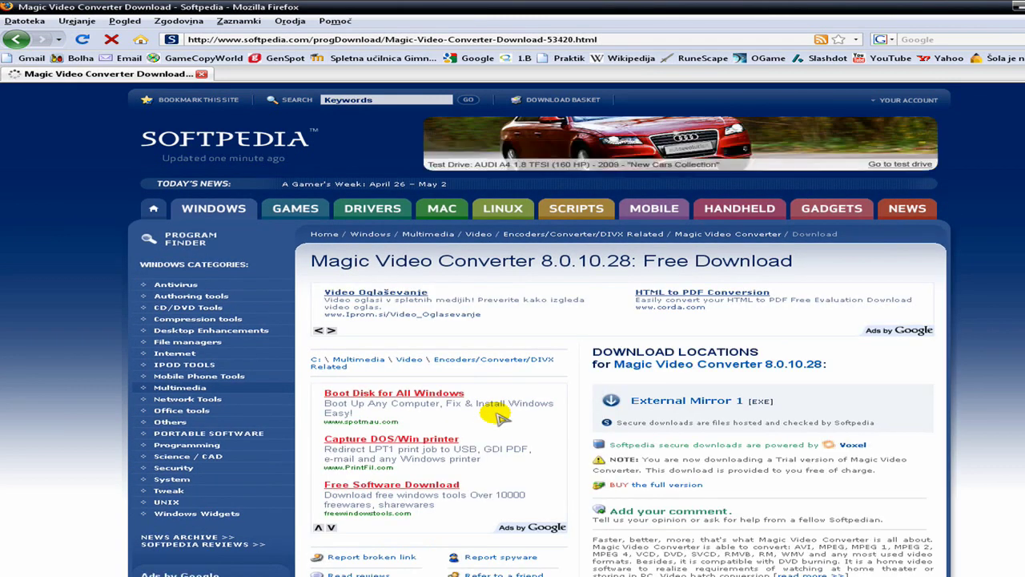
- Start the installer download from External Mirror 1 in Firefox, cancel the save, and close Firefox
click(649, 396)
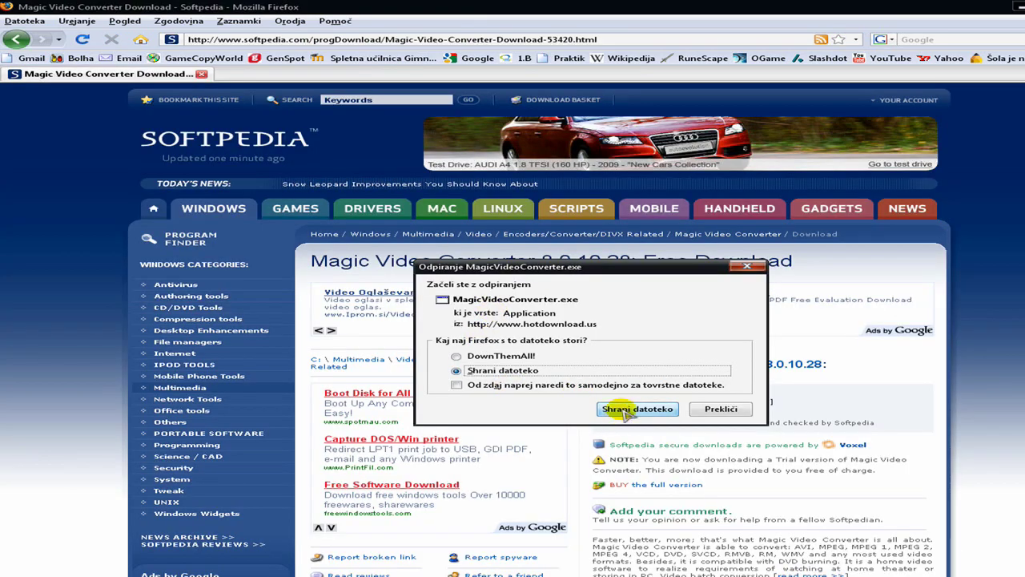
click(622, 410)
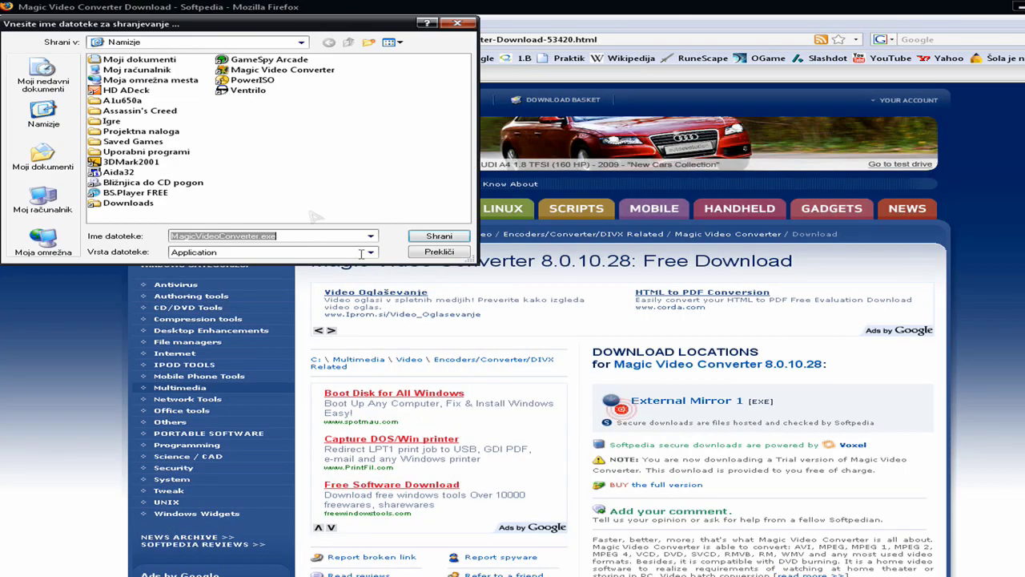
click(457, 24)
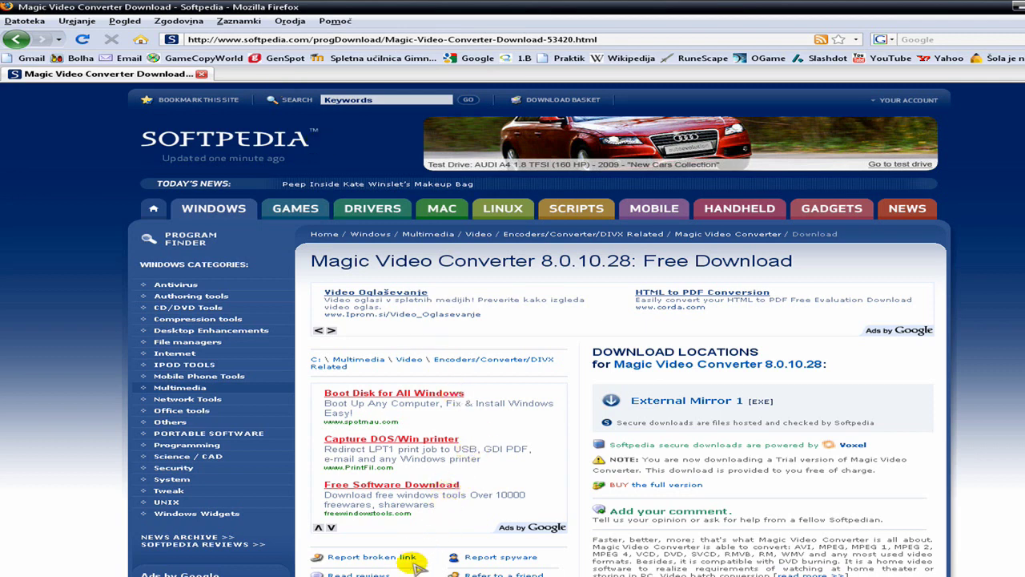
click(1019, 9)
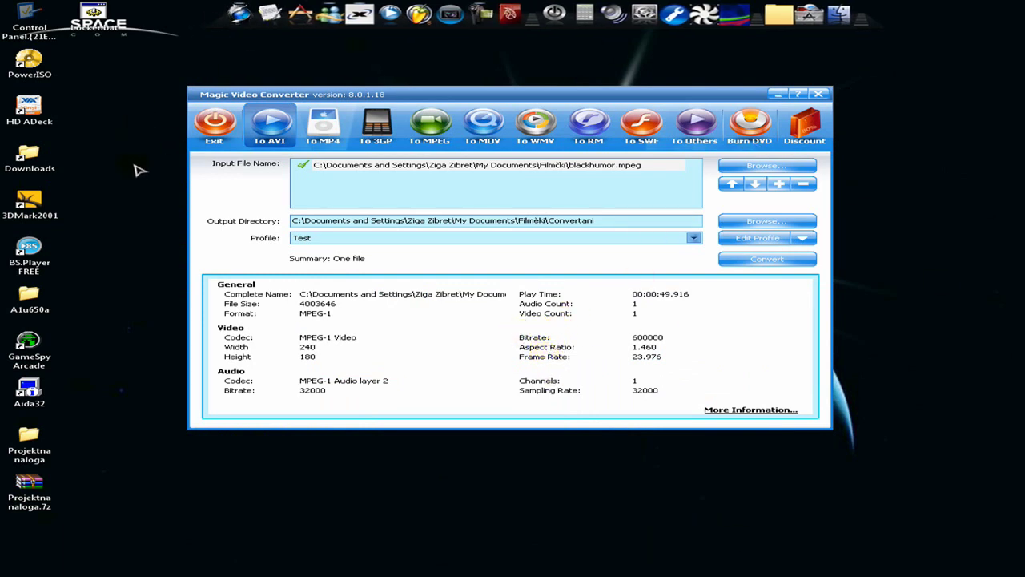
drag(741, 98, 662, 51)
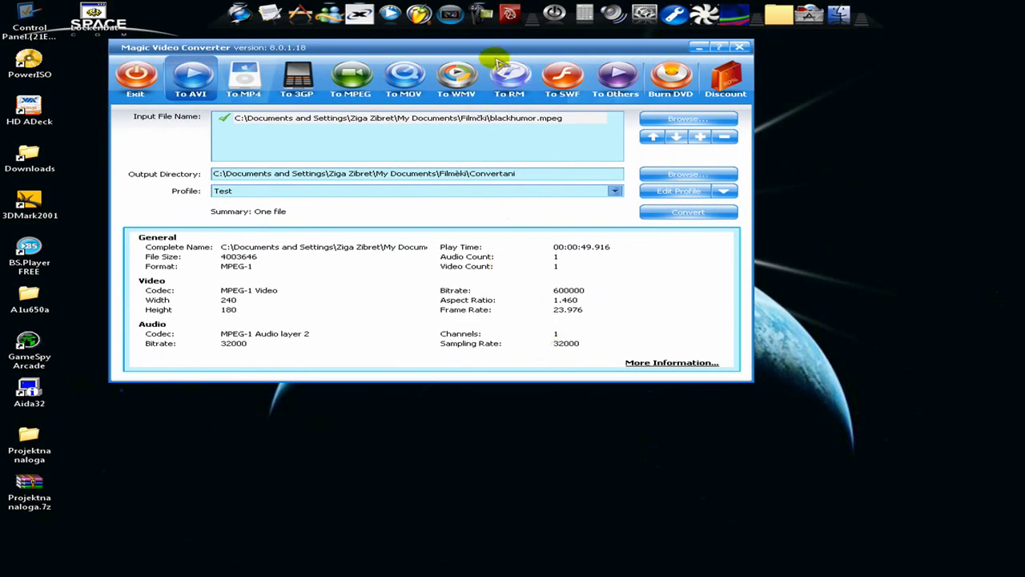
drag(505, 51, 501, 96)
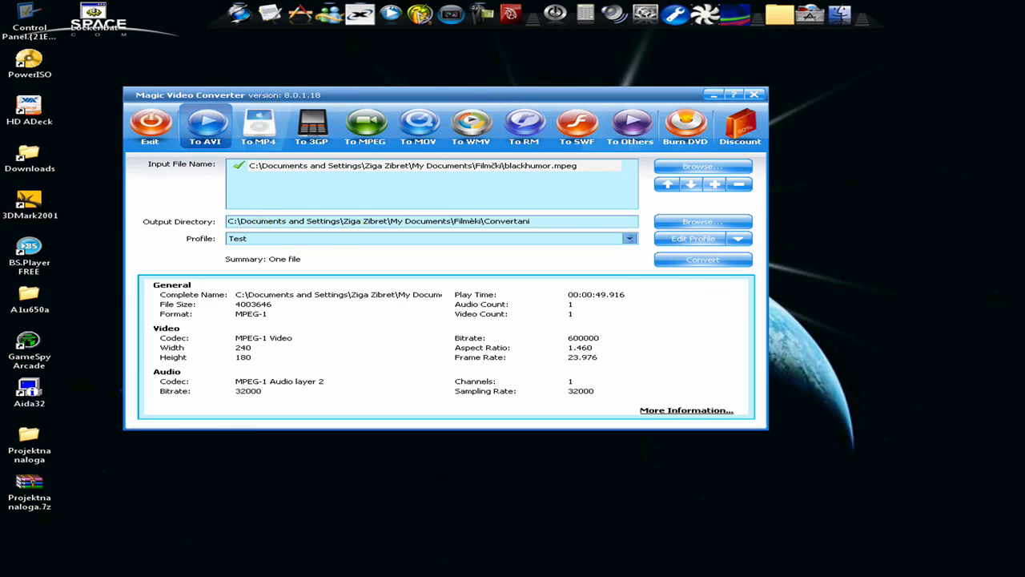
drag(445, 94, 492, 89)
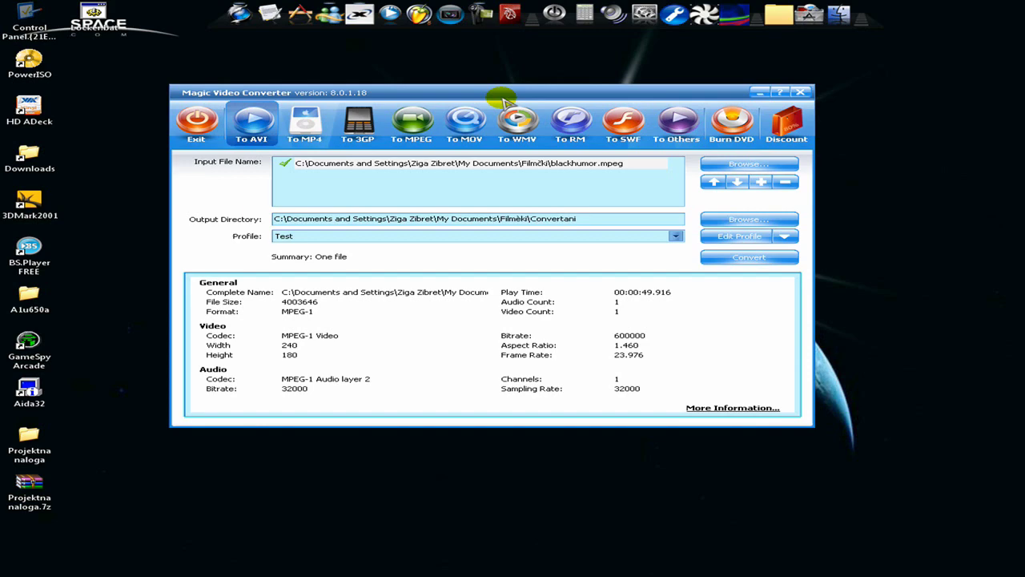
drag(502, 94, 529, 81)
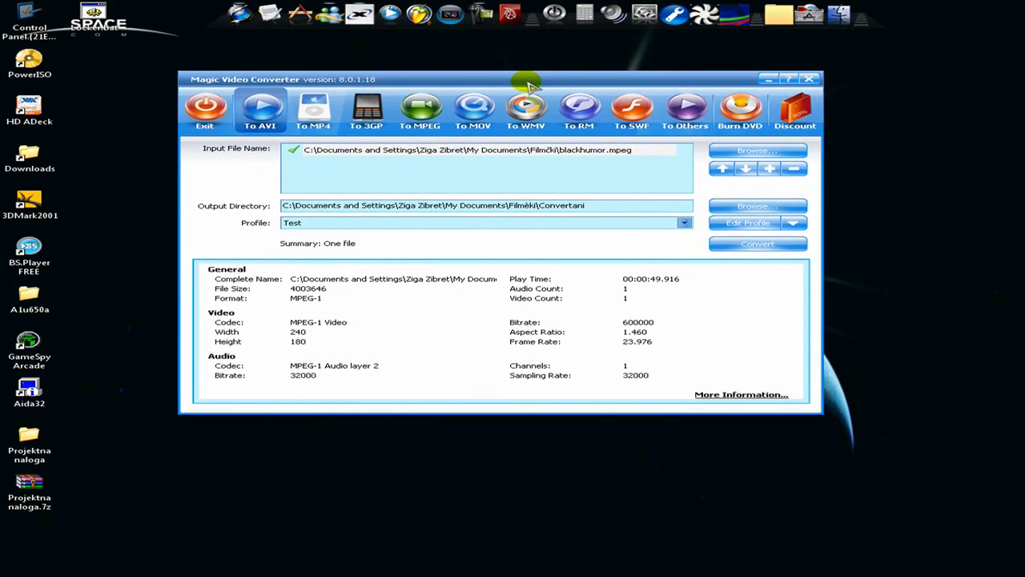